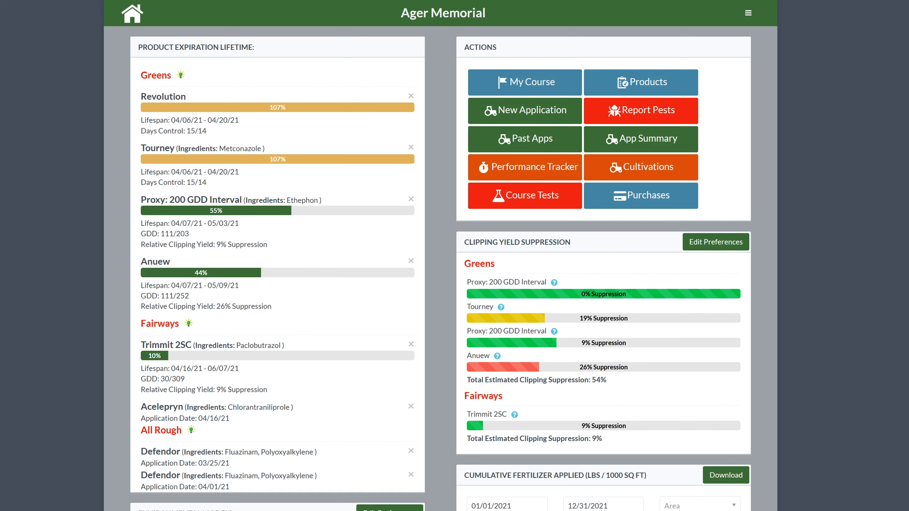
# Open NOAA's climate normals site from the Cultivations getting-started guide and select Nebraska as the region for monthly normals
pyautogui.click(626, 176)
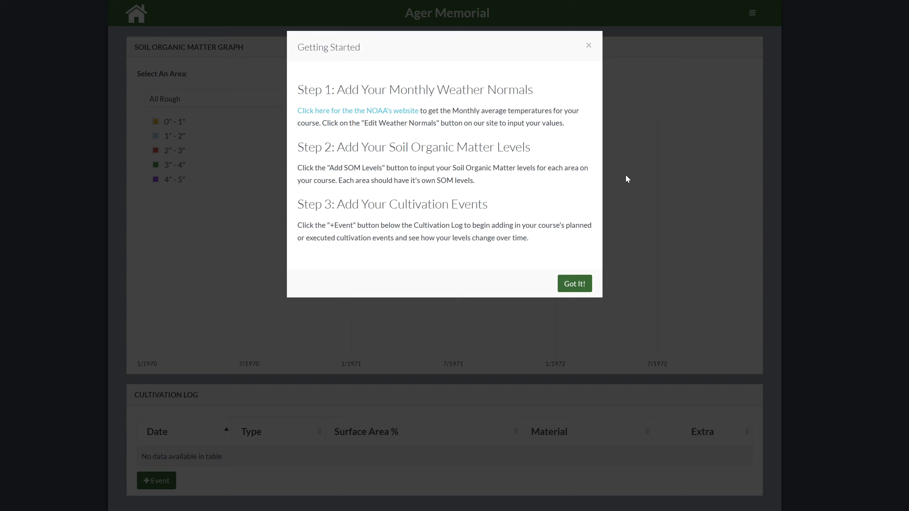
pyautogui.click(406, 114)
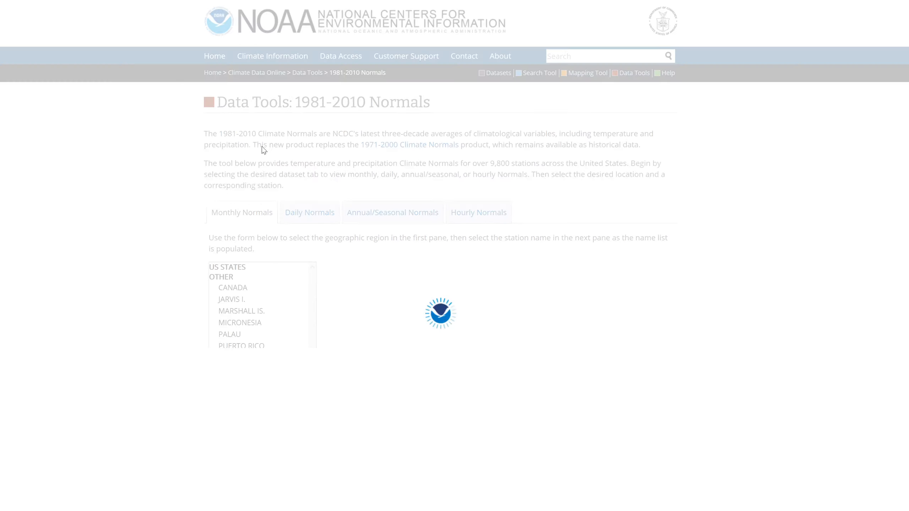
pyautogui.scroll(-5, 273, 301)
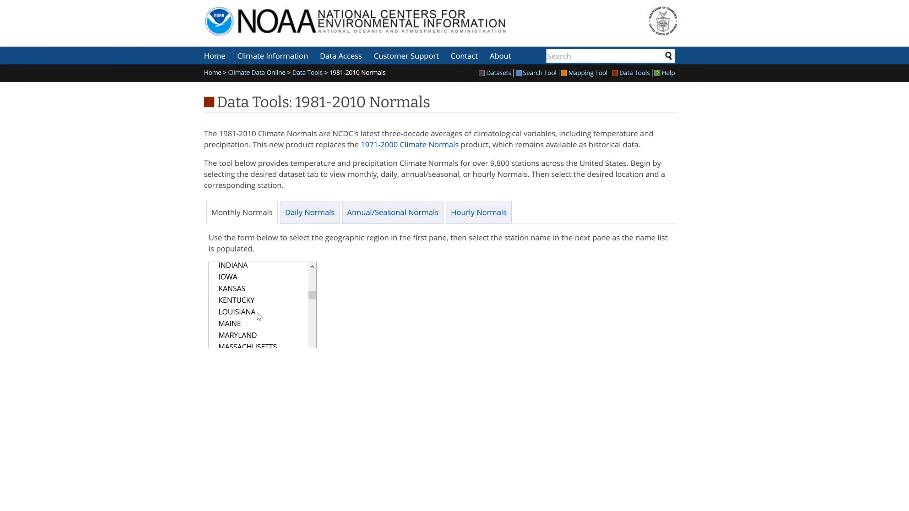
pyautogui.scroll(-4, 254, 318)
pyautogui.click(238, 299)
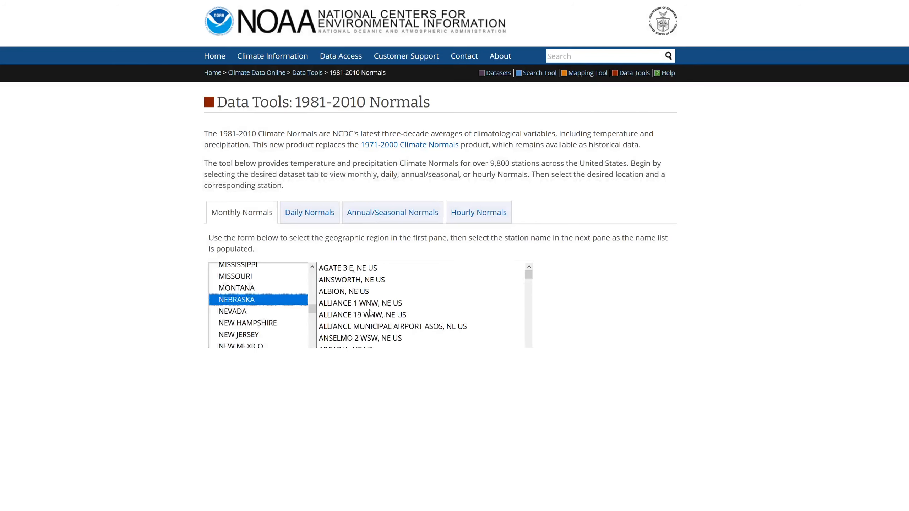
# Choose the LINCOLN AIRPORT, NE US station and look through its monthly temperature normals
pyautogui.scroll(-15, 366, 306)
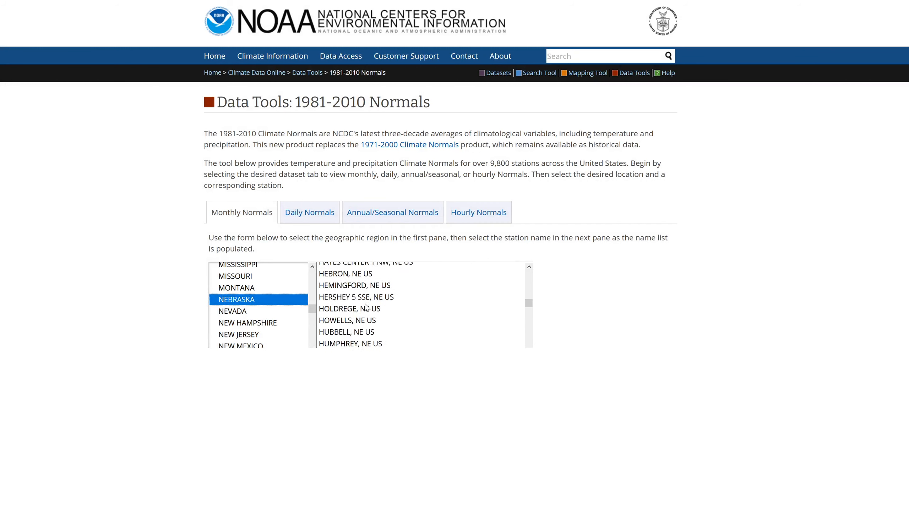
pyautogui.scroll(-2, 366, 306)
pyautogui.scroll(2, 366, 306)
pyautogui.scroll(2, 347, 288)
pyautogui.scroll(2, 346, 288)
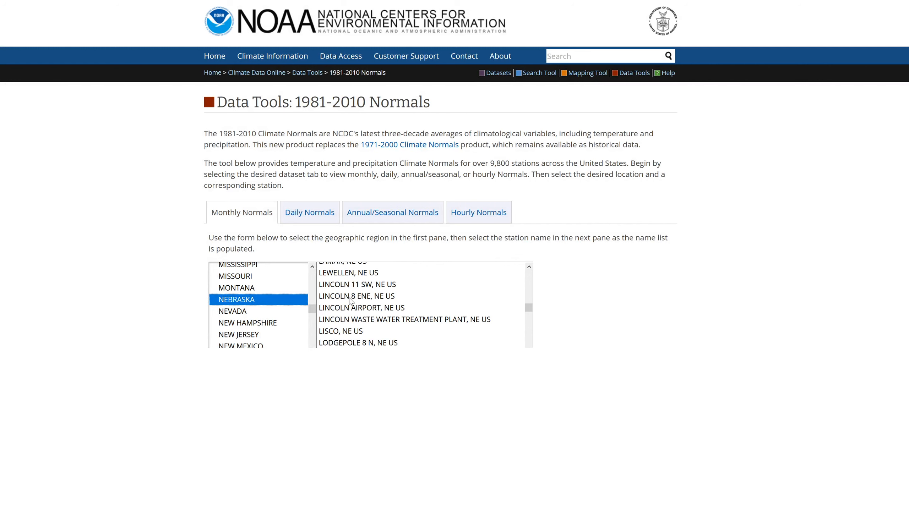
pyautogui.scroll(1, 350, 300)
pyautogui.scroll(1, 351, 303)
pyautogui.scroll(-2, 351, 302)
pyautogui.click(361, 309)
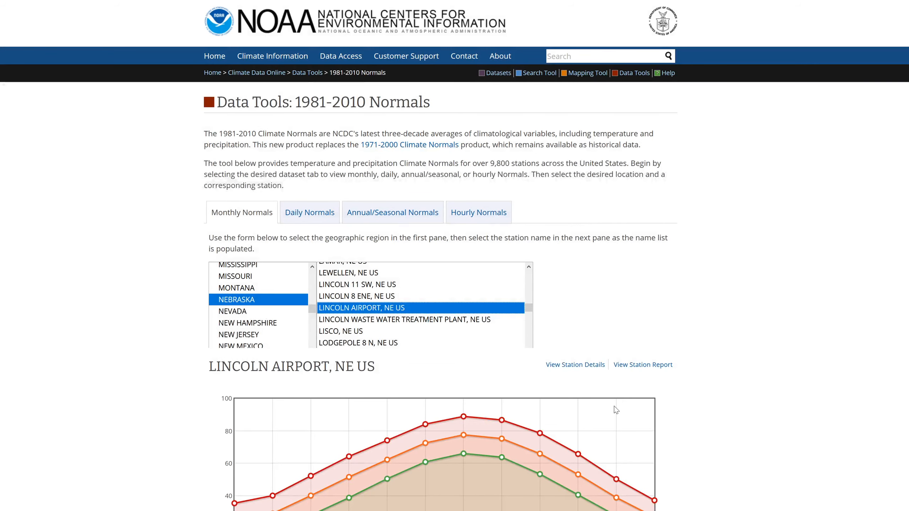
pyautogui.scroll(-2, 614, 407)
pyautogui.scroll(-8, 615, 409)
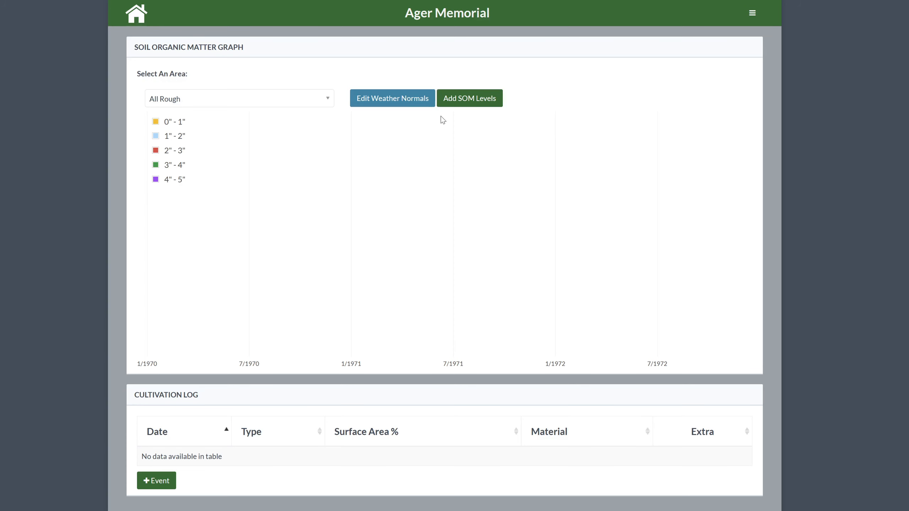
# Save the monthly average temperatures for January to December as 24, 29, 40, 52, 62, 73, 75, 77, 66, 53, 39 and 27
pyautogui.click(407, 102)
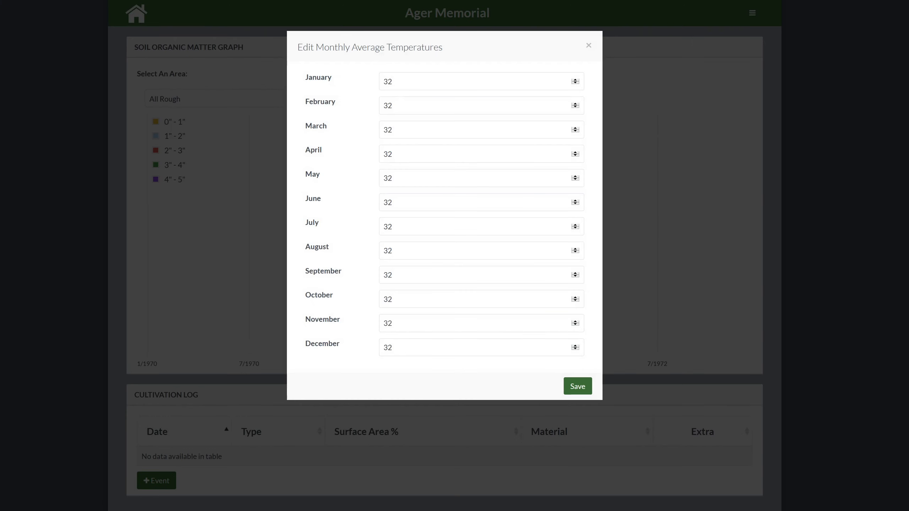
pyautogui.doubleClick(400, 87)
pyautogui.write('24')
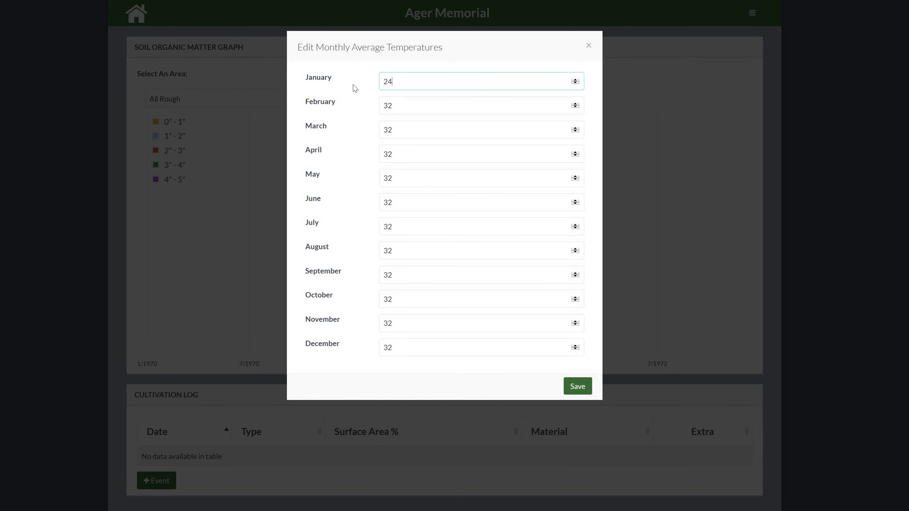
pyautogui.click(339, 100)
pyautogui.write('29')
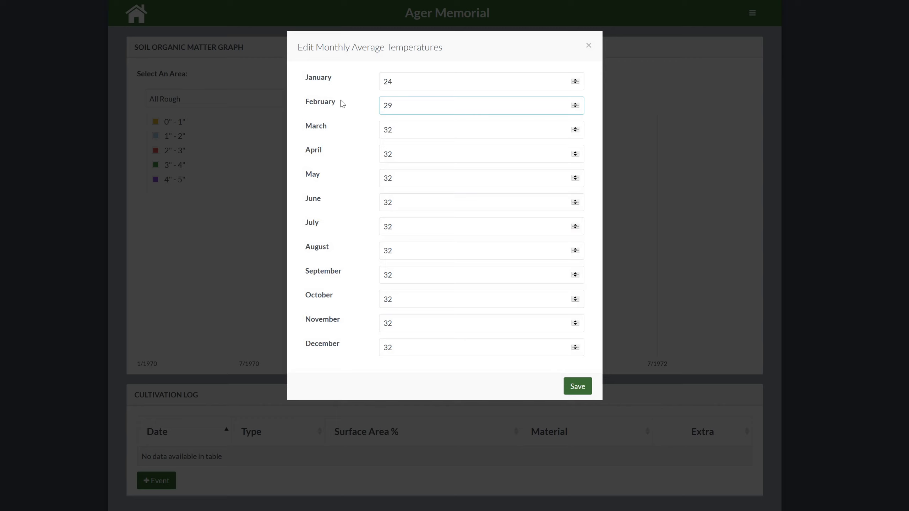
pyautogui.click(359, 131)
pyautogui.write('40')
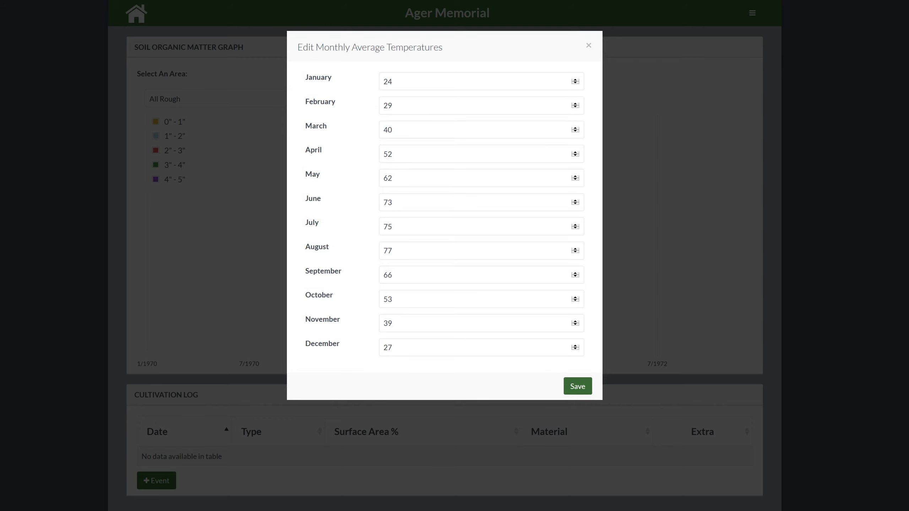
pyautogui.click(573, 392)
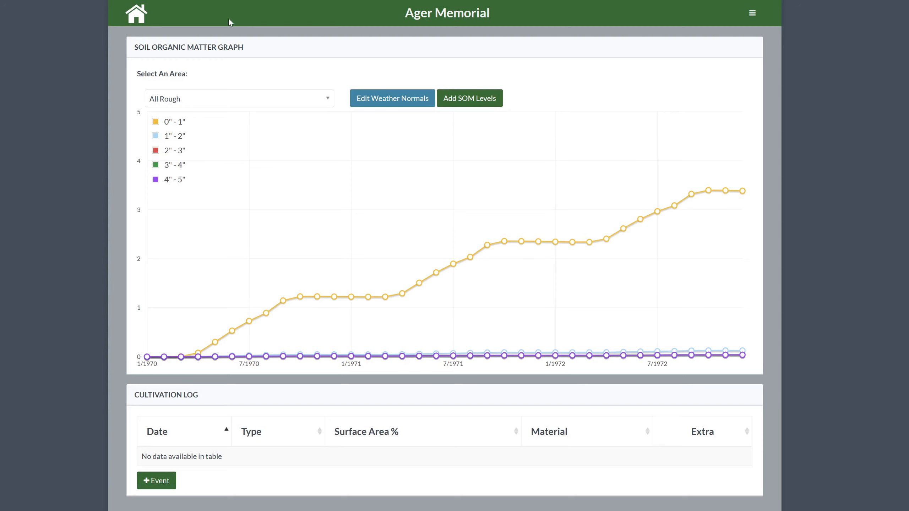
# Switch the soil organic matter graph to the Greens area and dismiss the getting-started guide
pyautogui.click(226, 98)
pyautogui.click(196, 178)
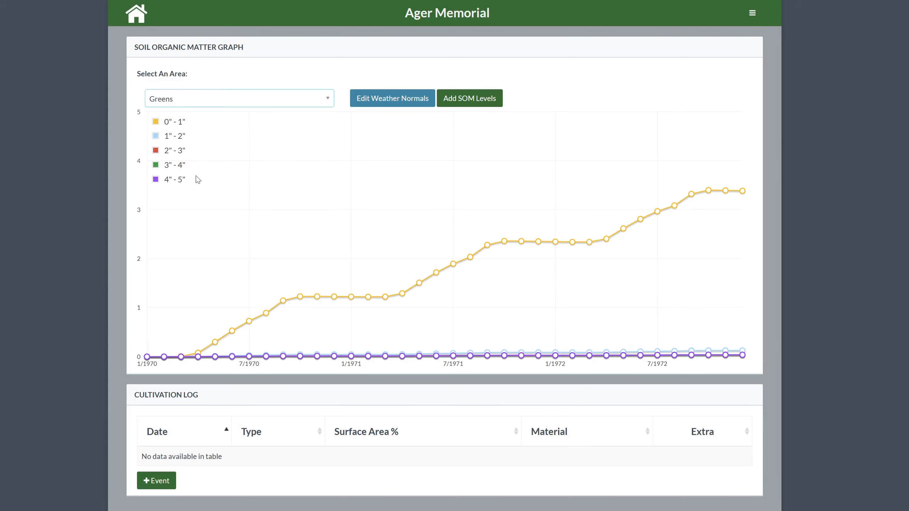
pyautogui.click(582, 283)
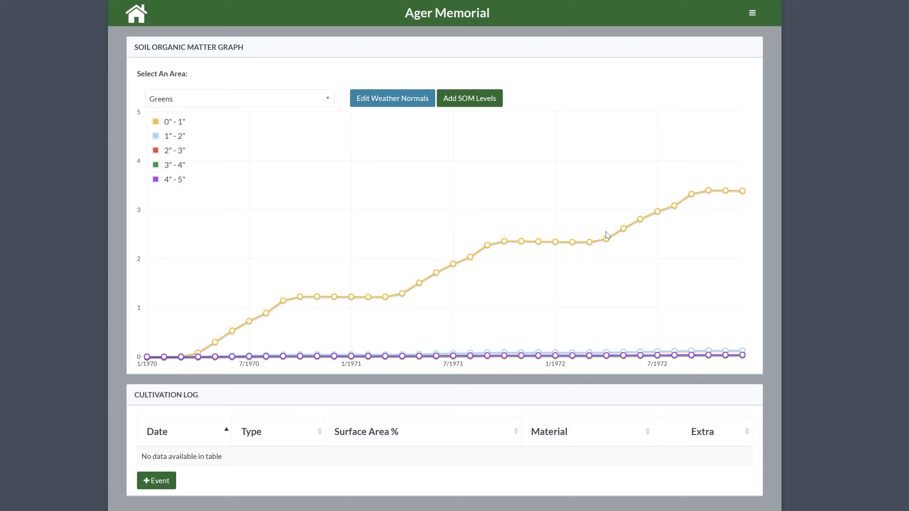
# Start adding soil organic matter levels for the Greens with a soil sample date of 01/01/2021
pyautogui.moveTo(604, 240)
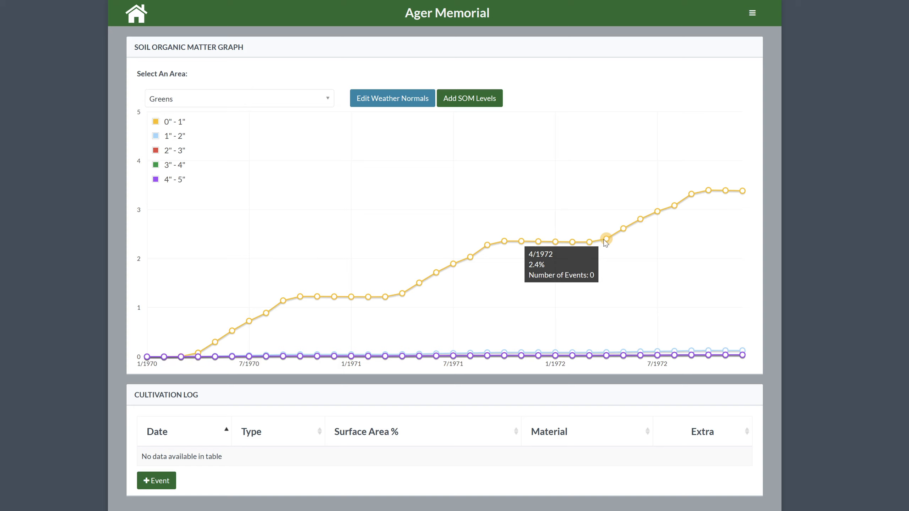
pyautogui.click(483, 103)
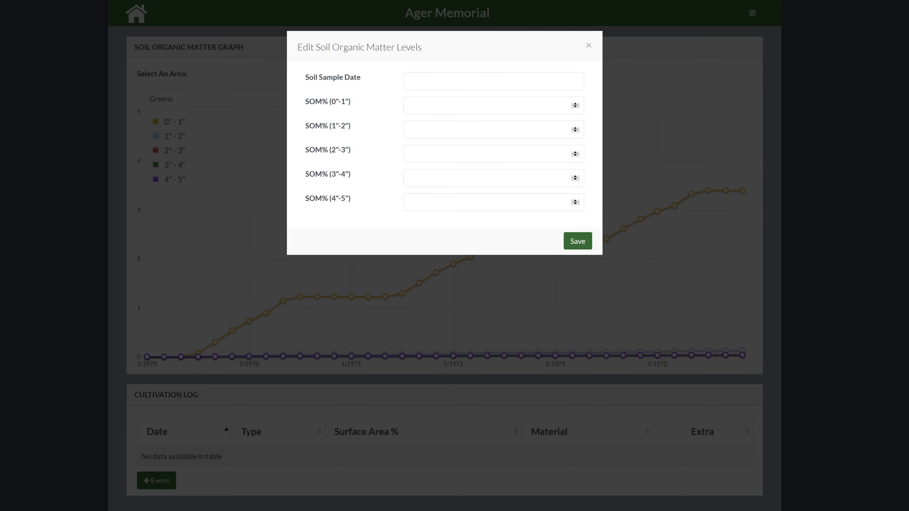
pyautogui.click(478, 79)
pyautogui.click(415, 103)
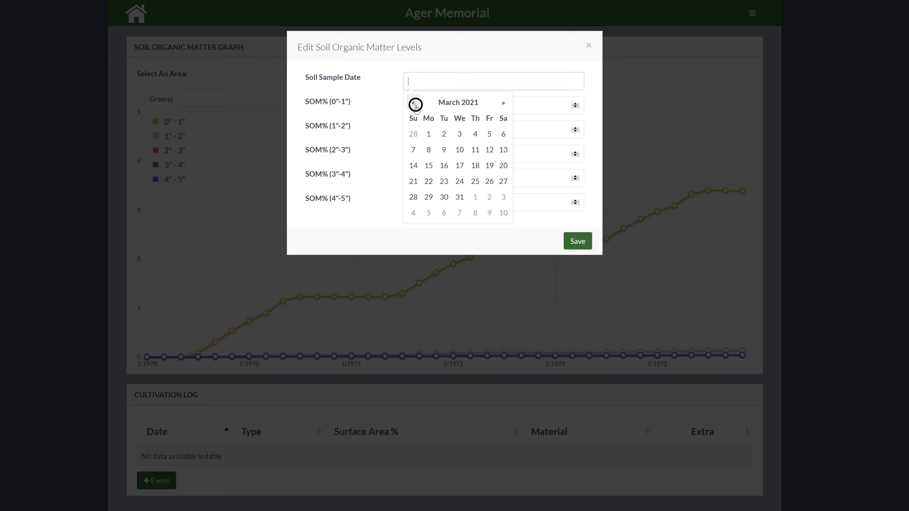
pyautogui.click(414, 104)
pyautogui.click(414, 103)
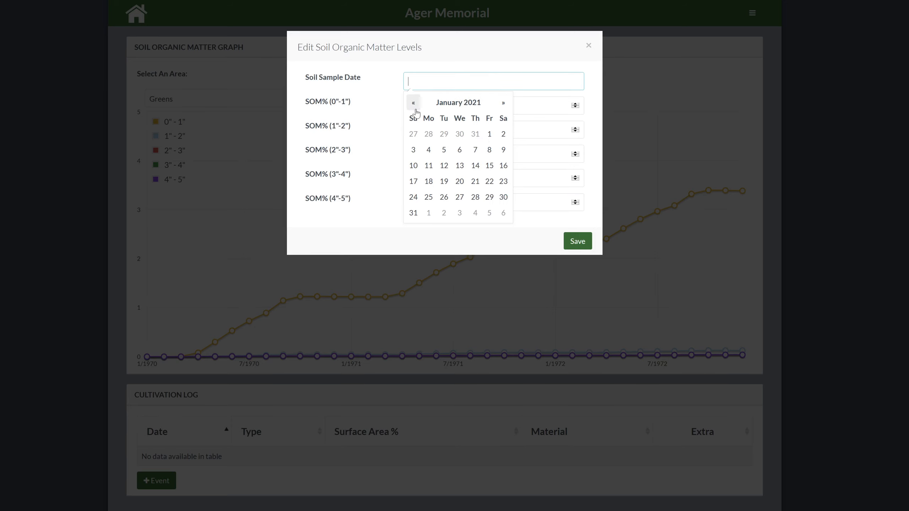
pyautogui.click(491, 135)
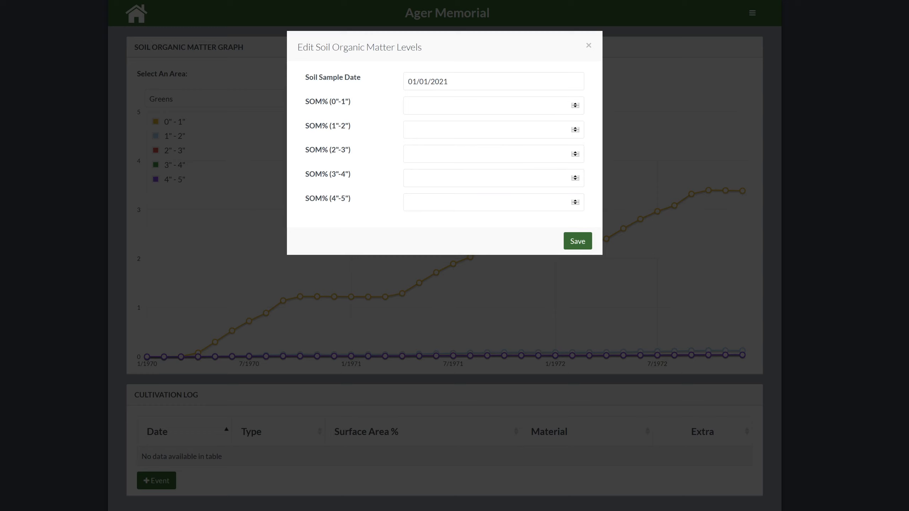
# Enter SOM percentages of 4, 2.5, 1.5, 1 and .5 for the five depths from 0"-1" to 4"-5" and save them
pyautogui.click(483, 105)
pyautogui.write('4')
pyautogui.click(448, 130)
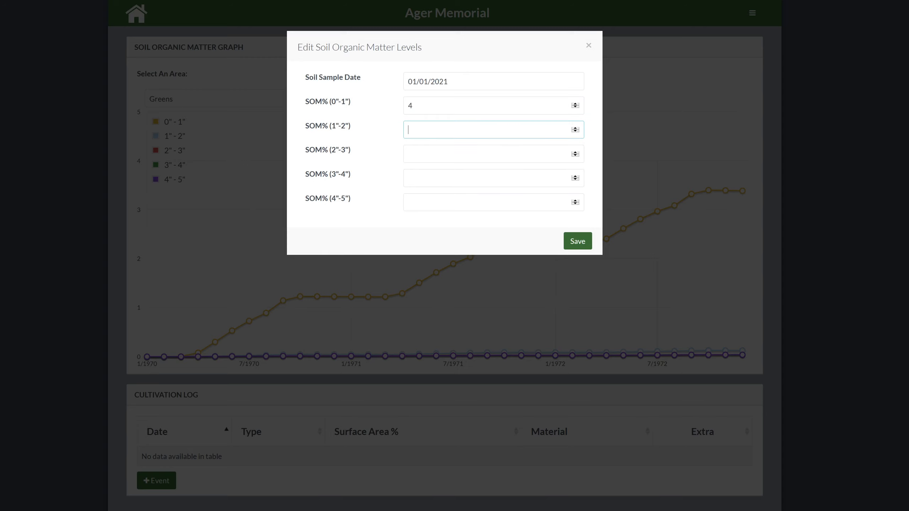
pyautogui.write('2.5')
pyautogui.click(442, 154)
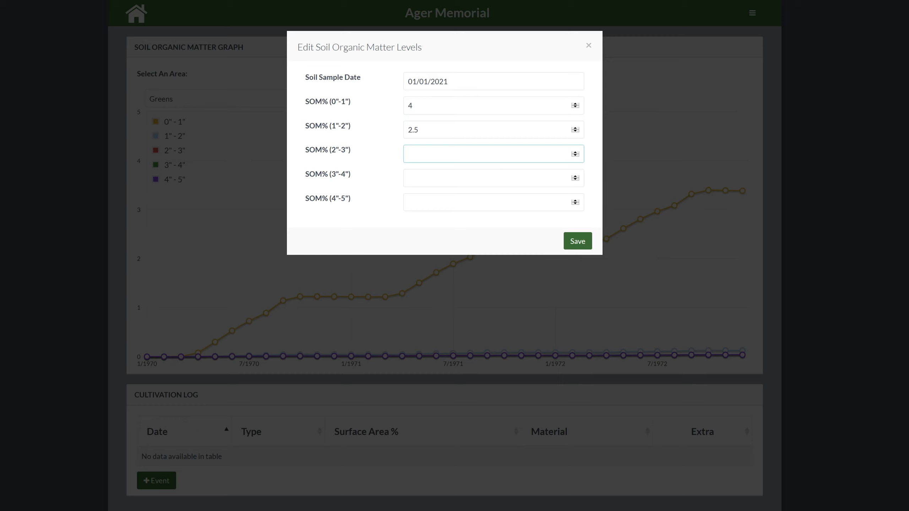
pyautogui.write('1.5')
pyautogui.click(472, 171)
pyautogui.write('1')
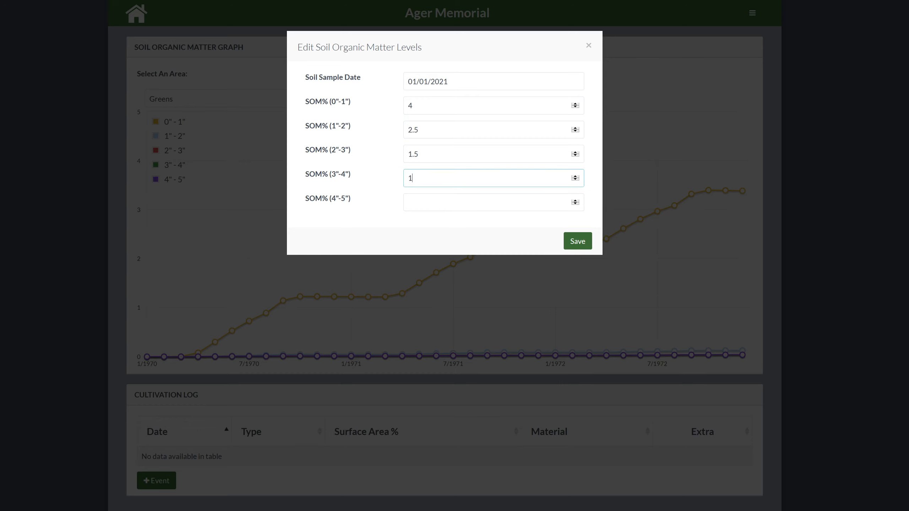
pyautogui.click(452, 206)
pyautogui.write('.5')
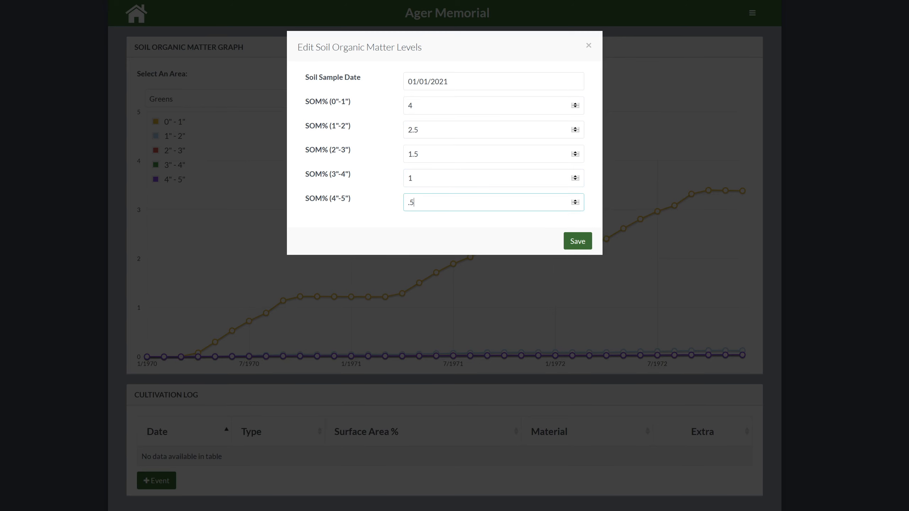
pyautogui.click(571, 241)
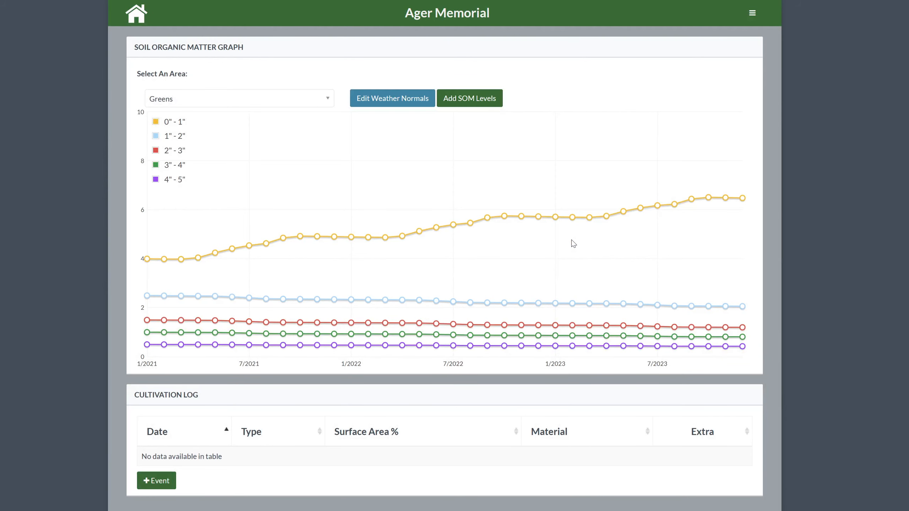
# Inspect the 0"-1" organic matter curve at January 2021, September 2021 and its final point
pyautogui.moveTo(148, 260)
pyautogui.moveTo(288, 242)
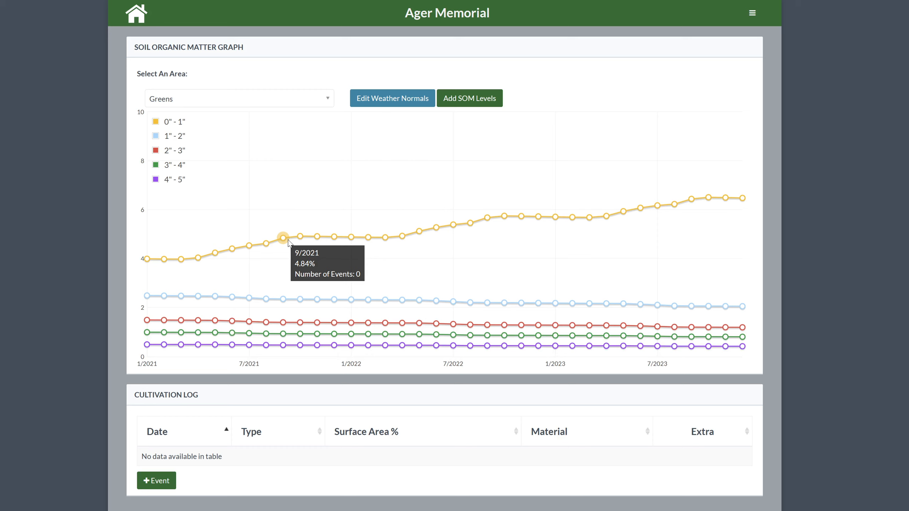
pyautogui.moveTo(148, 260)
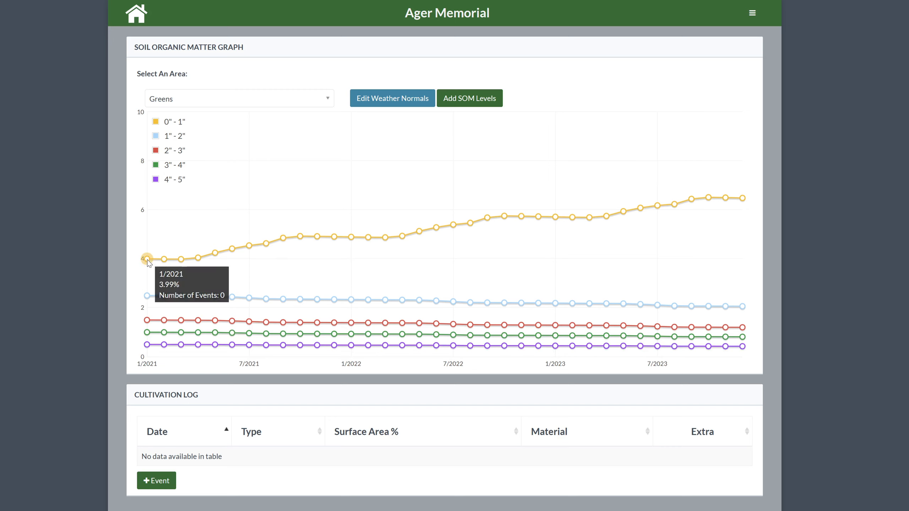
pyautogui.moveTo(744, 201)
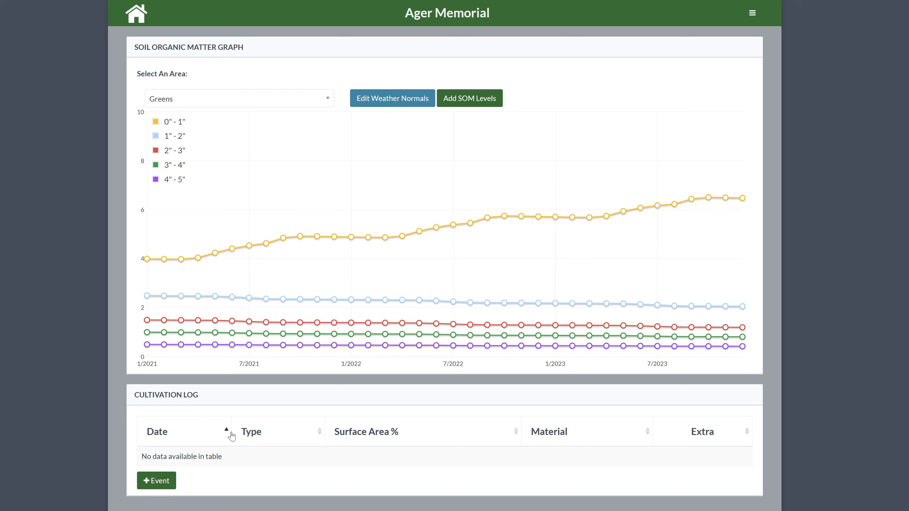
# Create a new cultivation event dated 04/01/2021 with Dryject as the event type
pyautogui.click(162, 484)
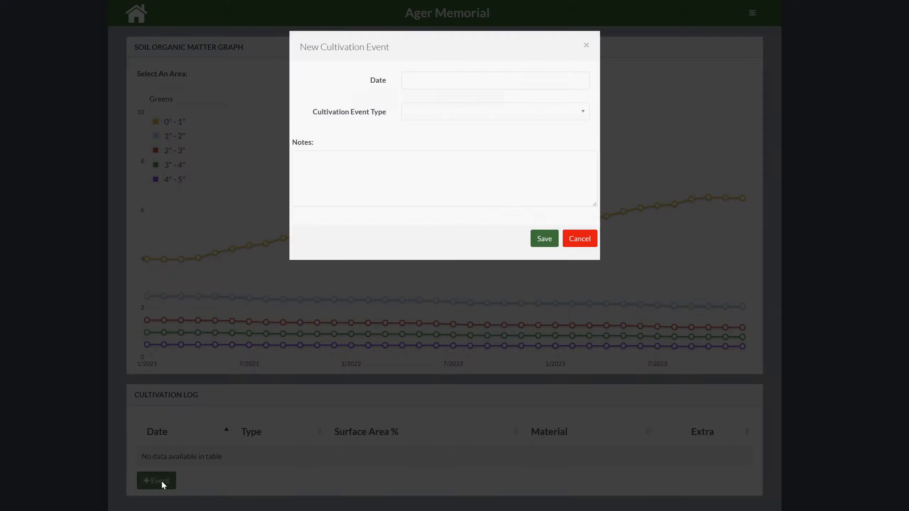
pyautogui.click(447, 83)
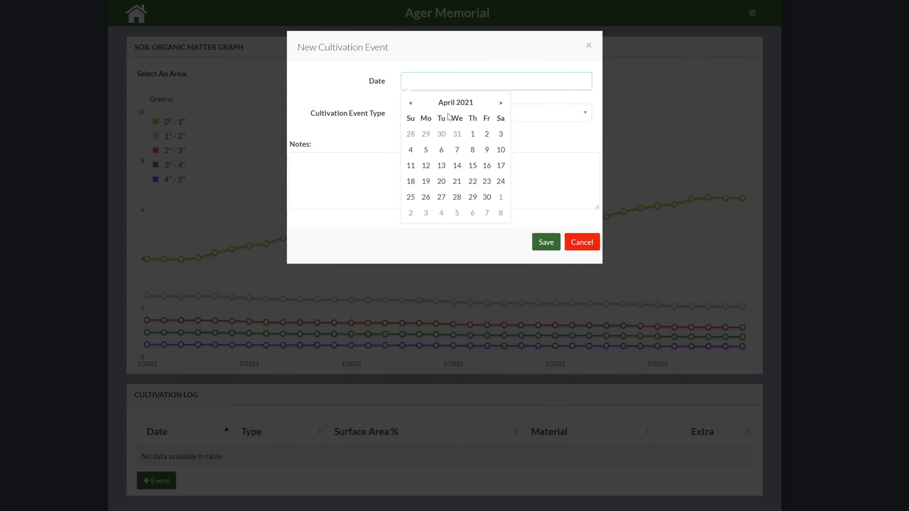
pyautogui.click(471, 135)
pyautogui.click(481, 119)
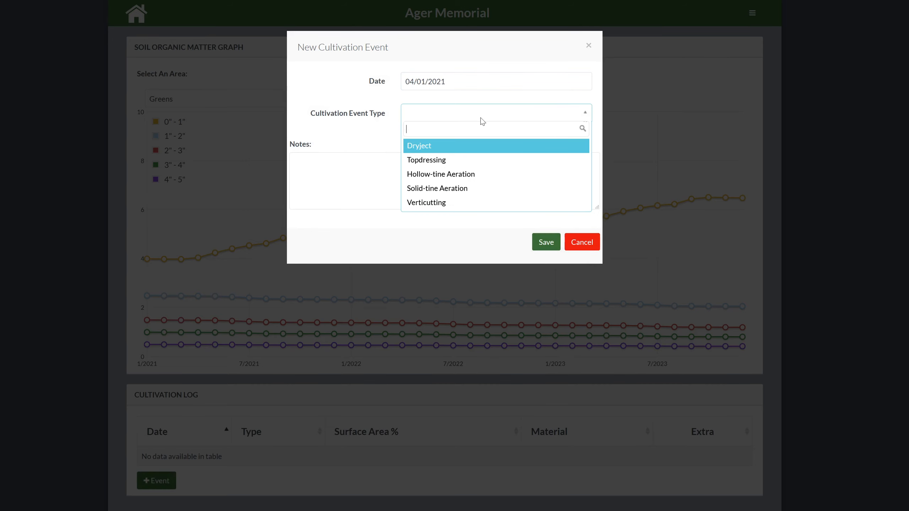
pyautogui.click(468, 146)
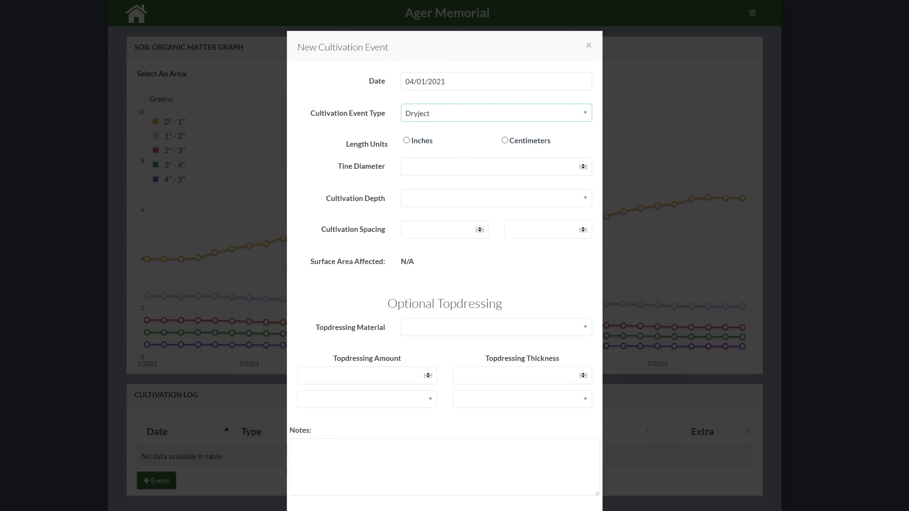
# Set the Dryject event to inches with a 3" cultivation depth and 3 by 2 spacing, and save it
pyautogui.click(420, 143)
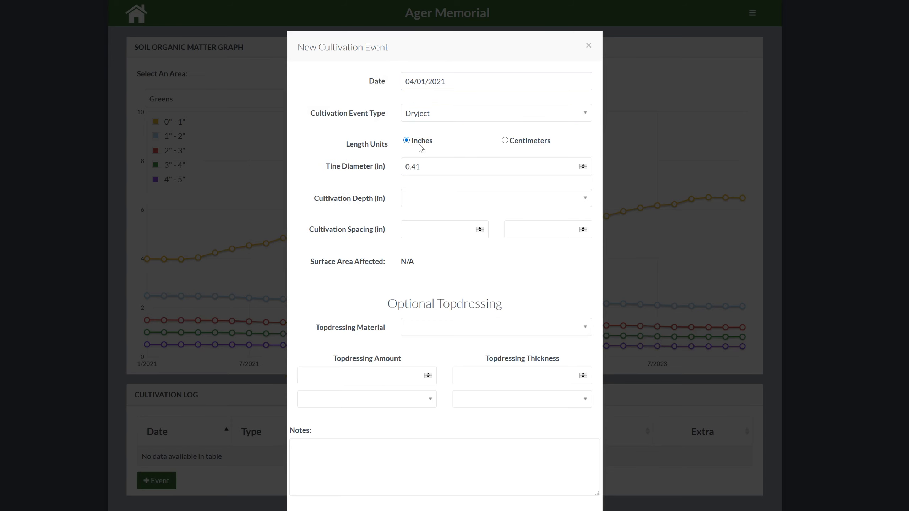
pyautogui.click(424, 197)
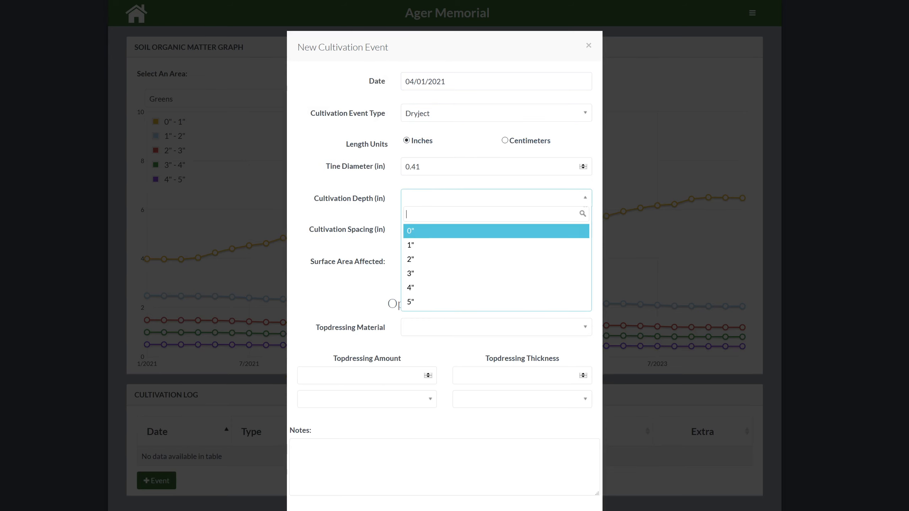
pyautogui.click(412, 274)
pyautogui.click(422, 229)
pyautogui.write('3')
pyautogui.press('Tab')
pyautogui.write('2')
pyautogui.click(547, 259)
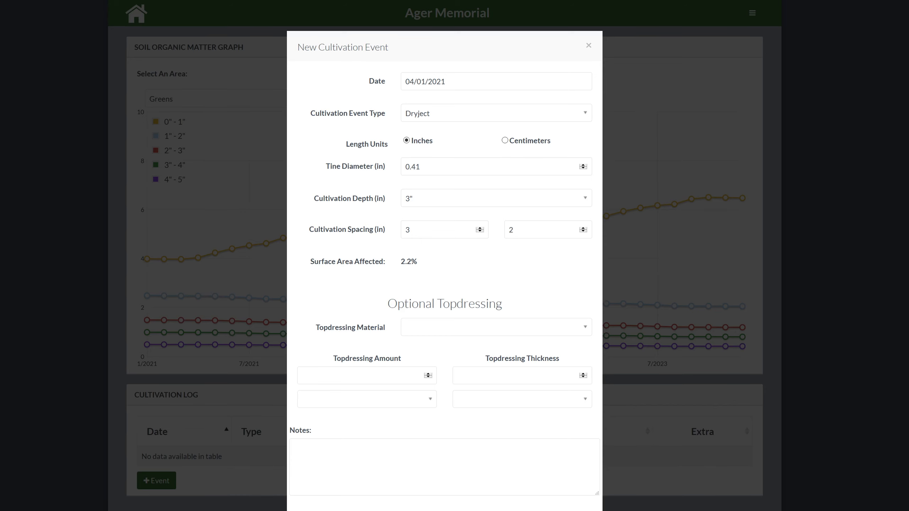
pyautogui.click(533, 510)
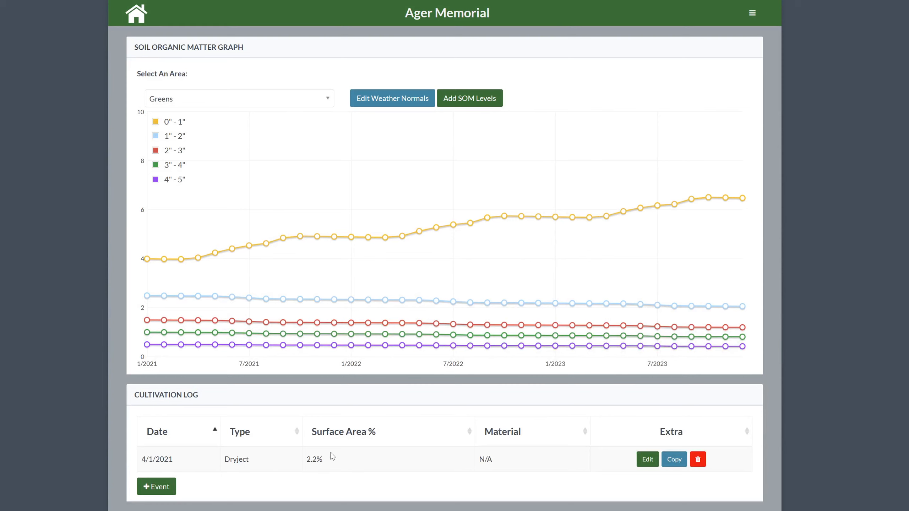
# Create a new cultivation event of type Topdressing with Dry Sand as the topdressing material
pyautogui.click(154, 487)
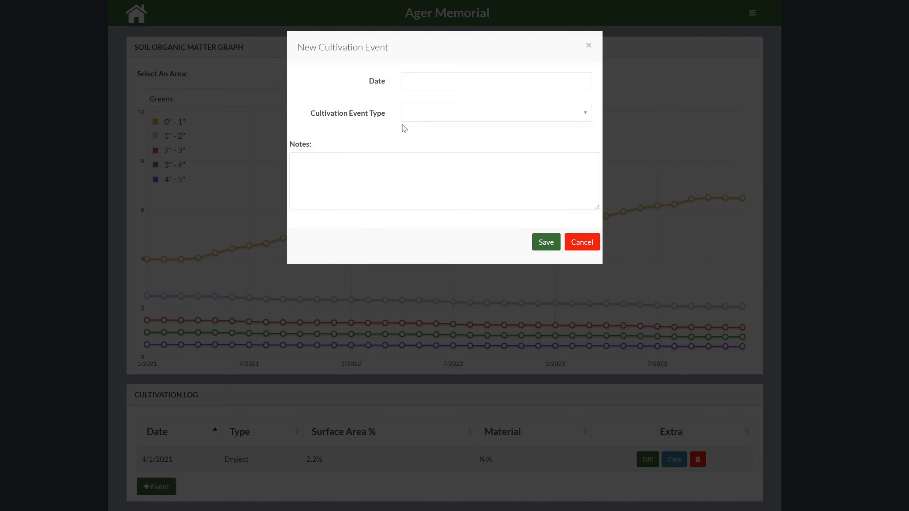
pyautogui.click(428, 114)
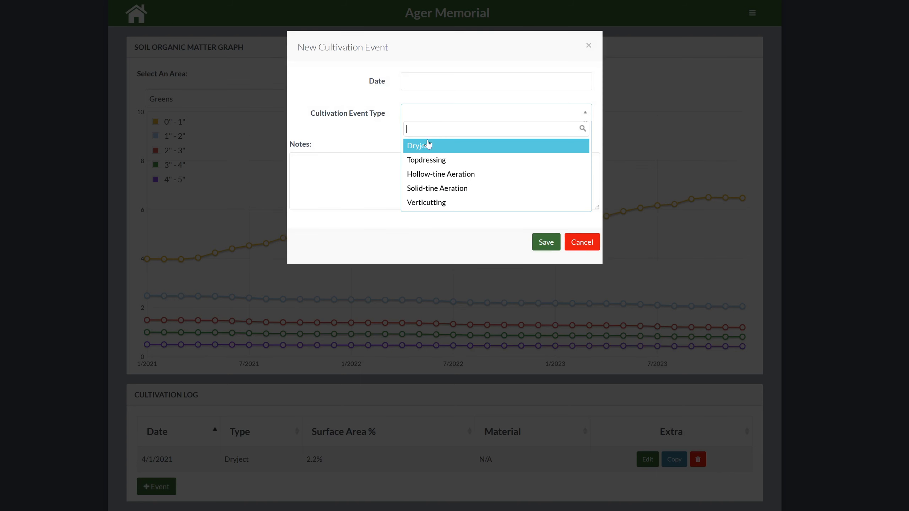
pyautogui.click(426, 158)
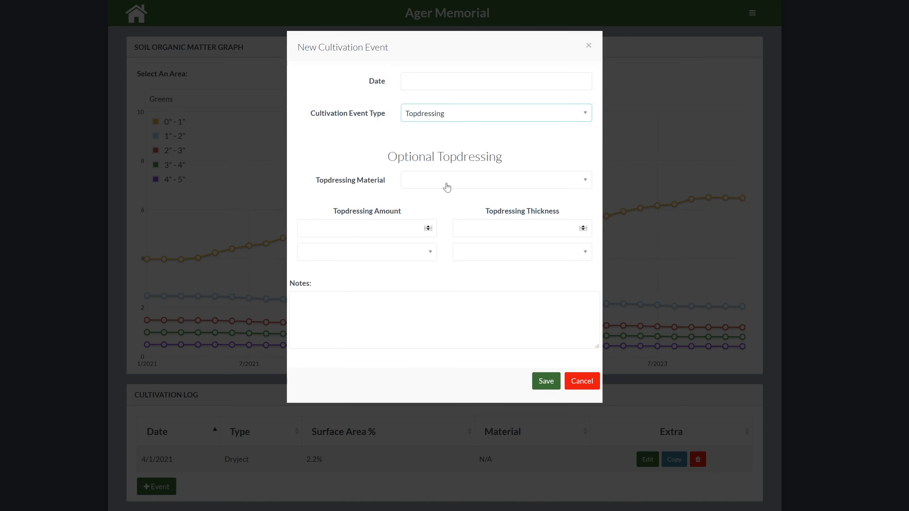
pyautogui.click(448, 186)
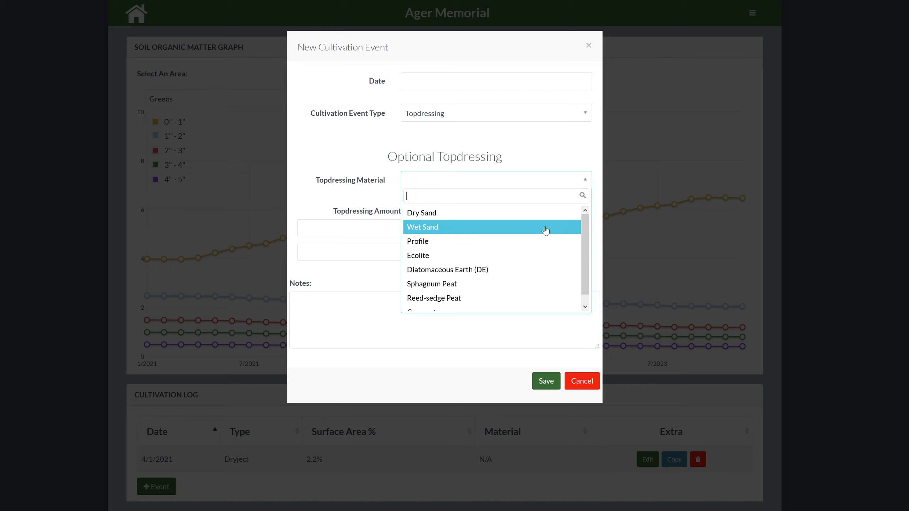
pyautogui.moveTo(586, 241)
pyautogui.mouseDown()
pyautogui.moveTo(586, 260)
pyautogui.moveTo(598, 238)
pyautogui.mouseUp()
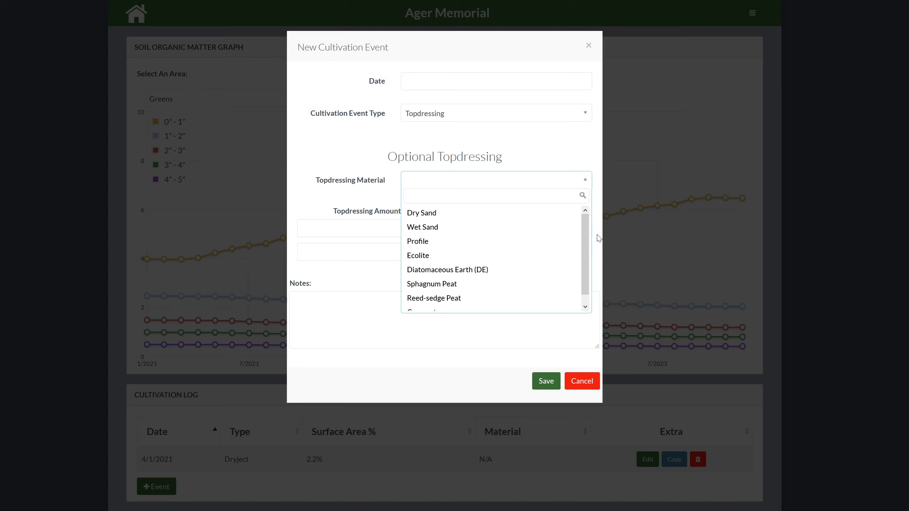
pyautogui.click(433, 213)
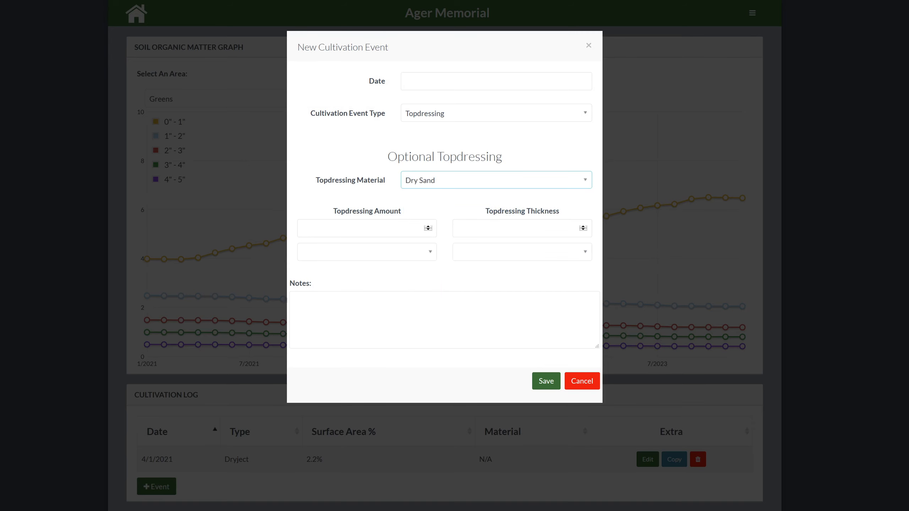
# Set the topdressing amount to 15 tons
pyautogui.click(399, 229)
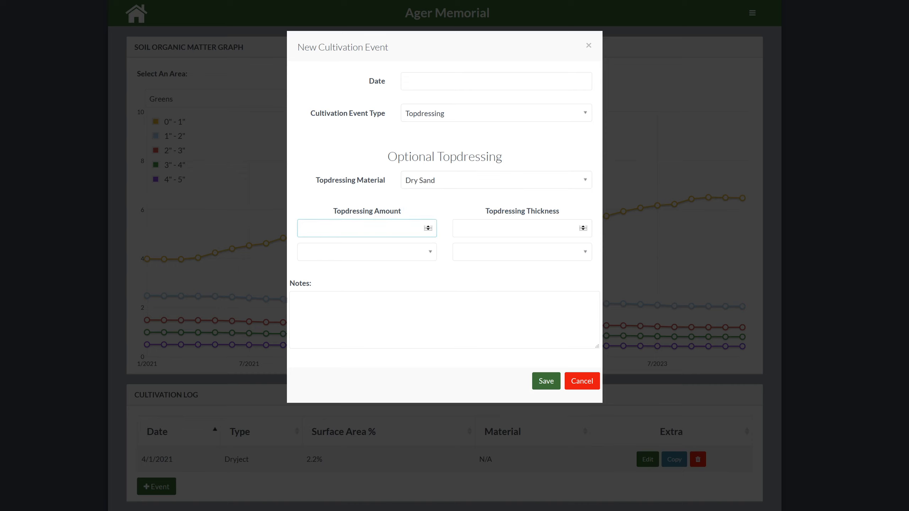
pyautogui.write('15')
pyautogui.click(406, 255)
pyautogui.click(372, 285)
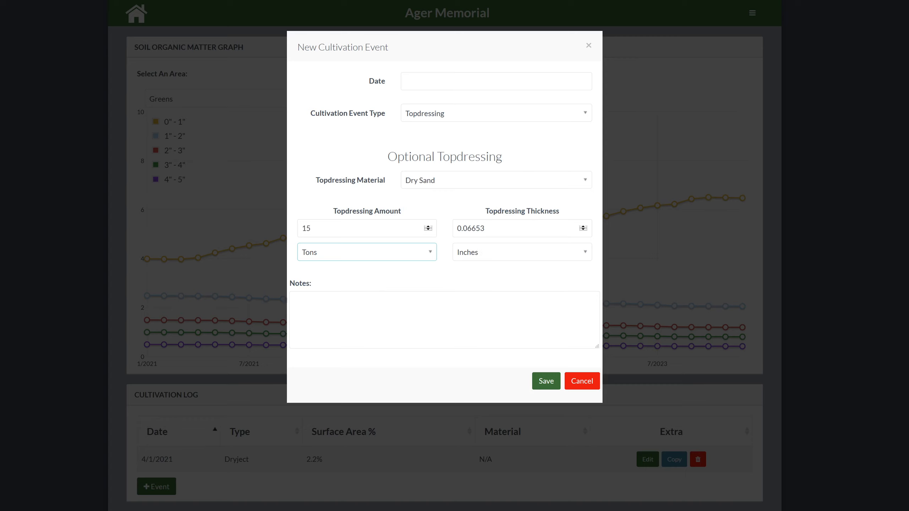
# Set the topdressing thickness to .03 inches so that the amount is recalculated from it
pyautogui.moveTo(498, 229); pyautogui.dragTo(438, 229)
pyautogui.write('.0')
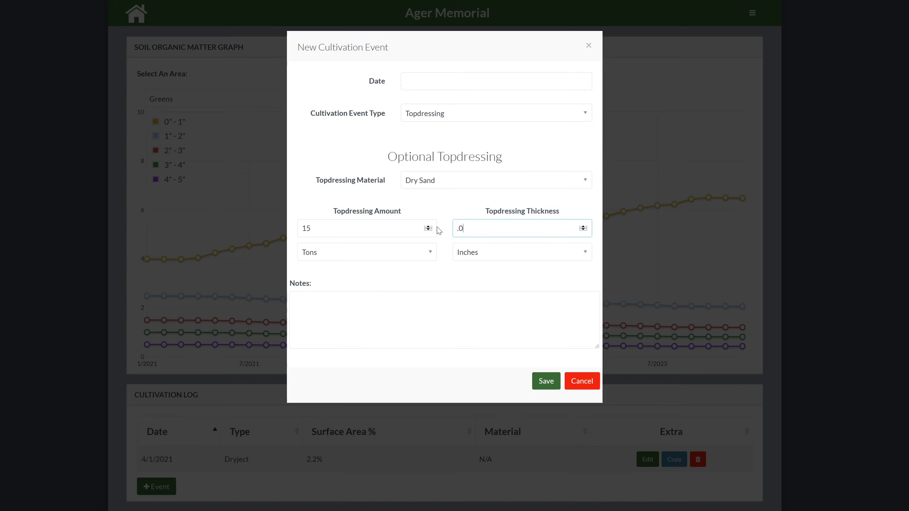
pyautogui.write('3')
pyautogui.click(445, 273)
# Date the topdressing event 04/26/2021 and save it
pyautogui.click(544, 383)
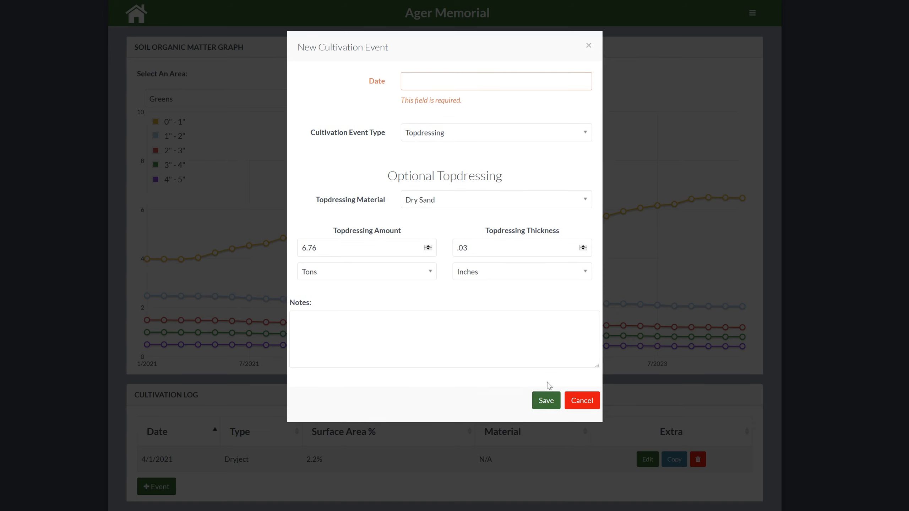
pyautogui.click(456, 81)
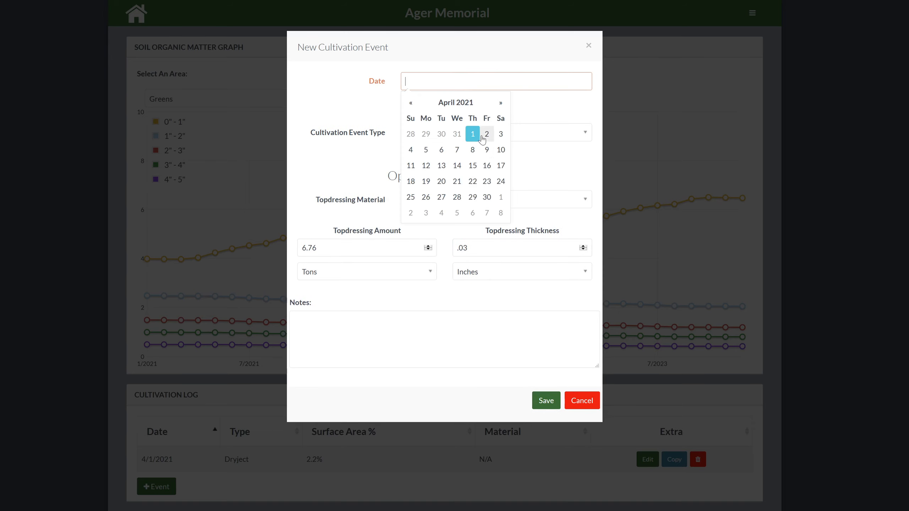
pyautogui.click(422, 197)
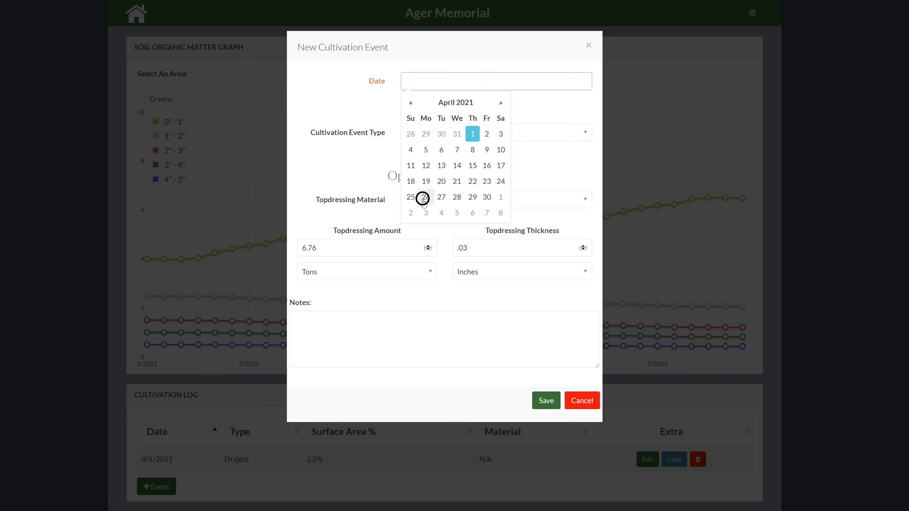
pyautogui.click(544, 398)
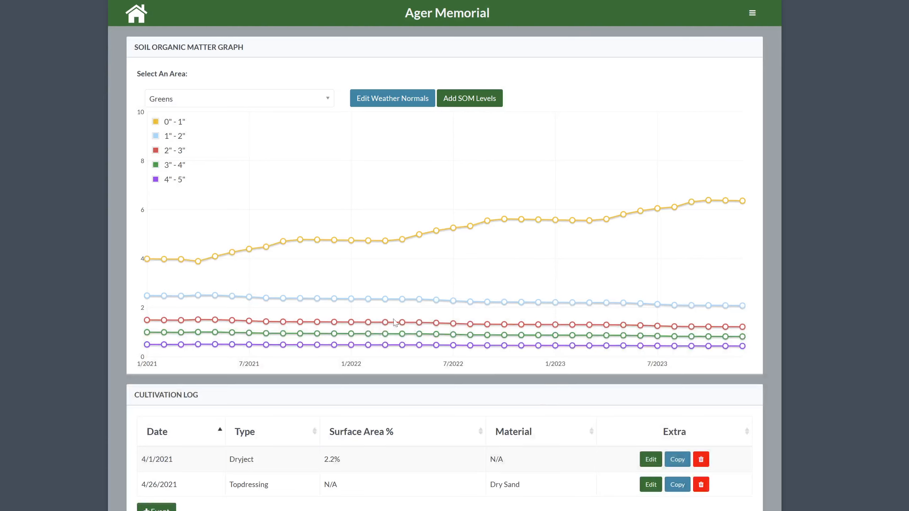
# Copy the 4/26/2021 topdressing event to a new event dated 05/10/2021 and save it
pyautogui.moveTo(200, 267)
pyautogui.moveTo(234, 254)
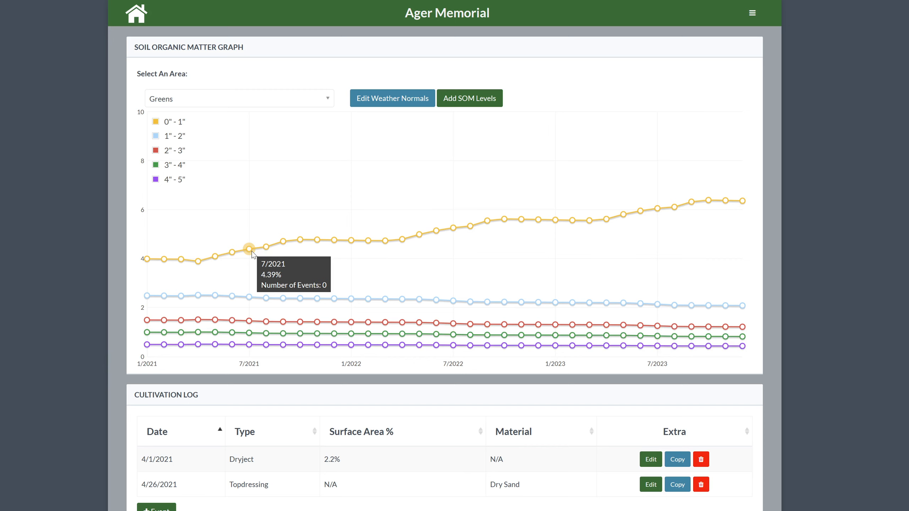
pyautogui.click(677, 484)
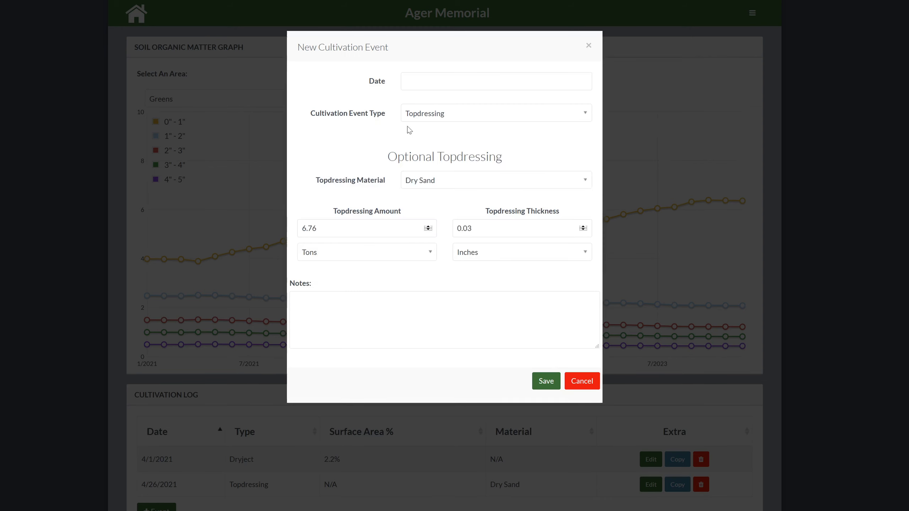
pyautogui.click(419, 83)
pyautogui.click(501, 103)
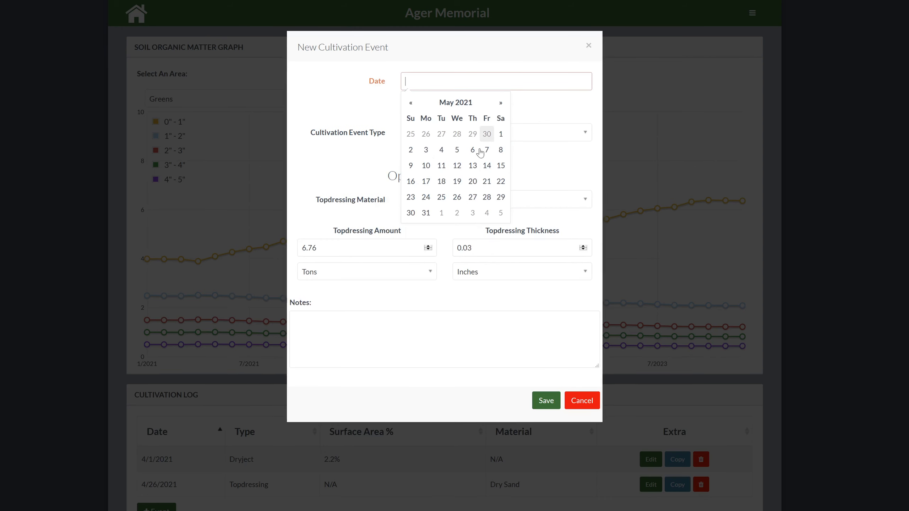
pyautogui.click(427, 166)
pyautogui.click(545, 402)
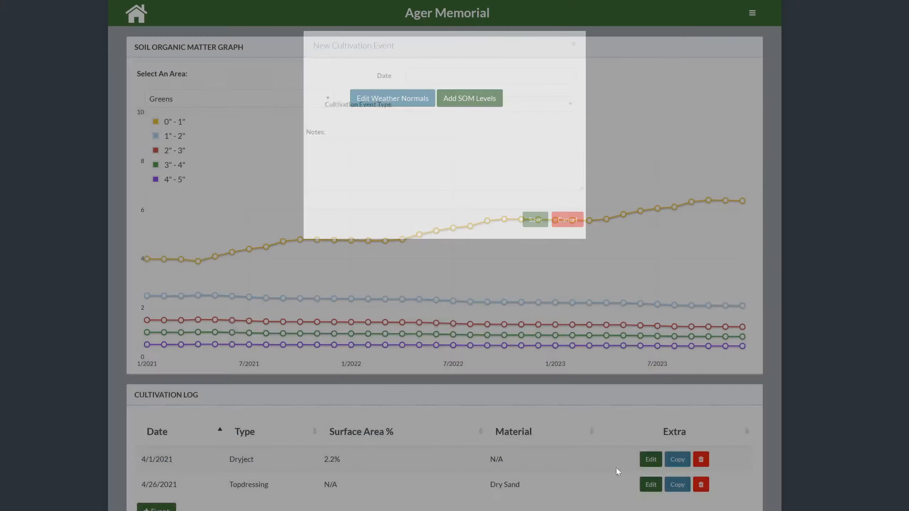
# Copy the 5/10/2021 topdressing event to a new event dated 05/24/2021 and save it
pyautogui.click(676, 505)
pyautogui.click(411, 82)
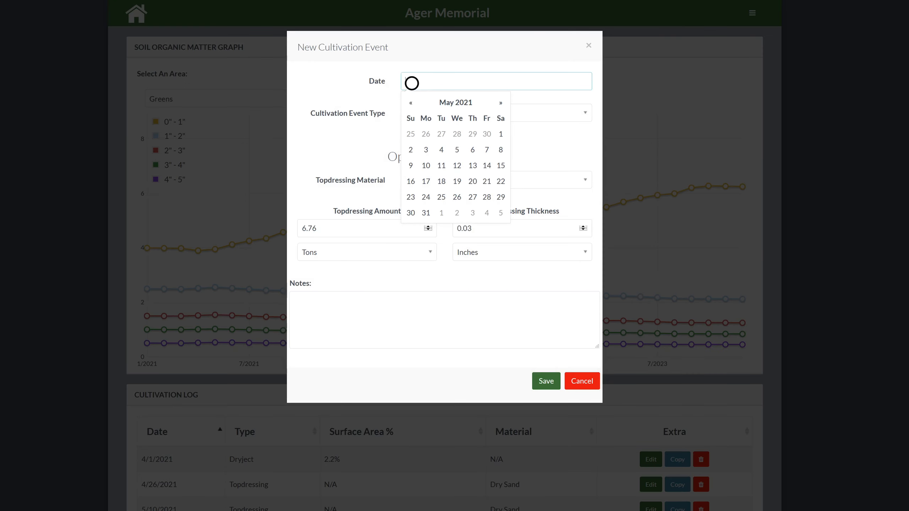
pyautogui.click(426, 197)
pyautogui.click(459, 75)
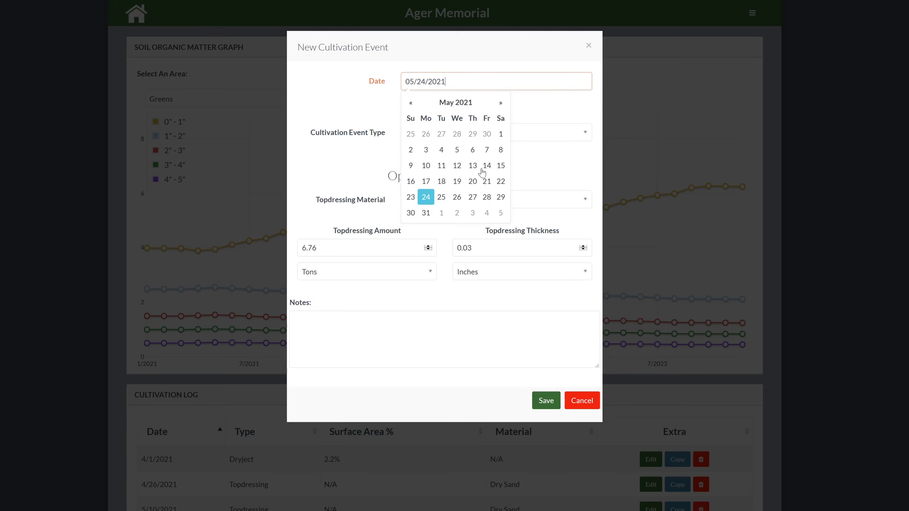
pyautogui.click(547, 401)
pyautogui.click(545, 380)
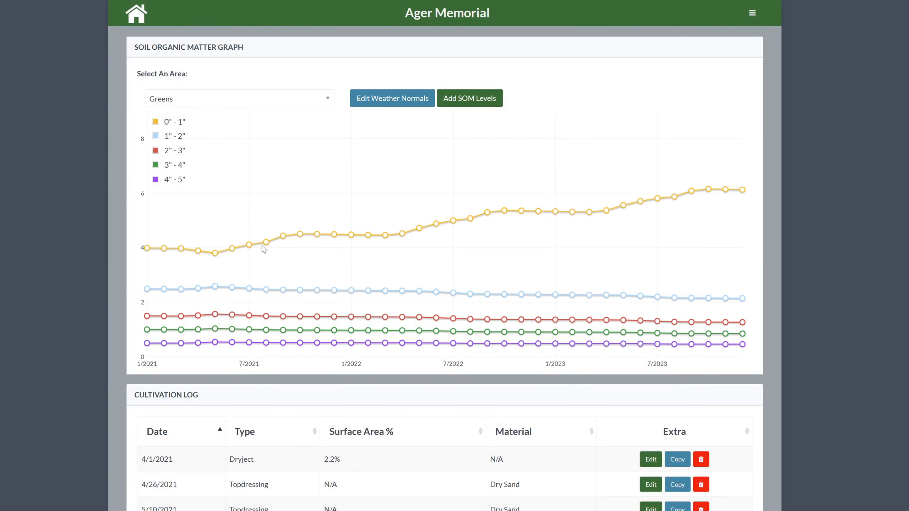
pyautogui.moveTo(363, 239)
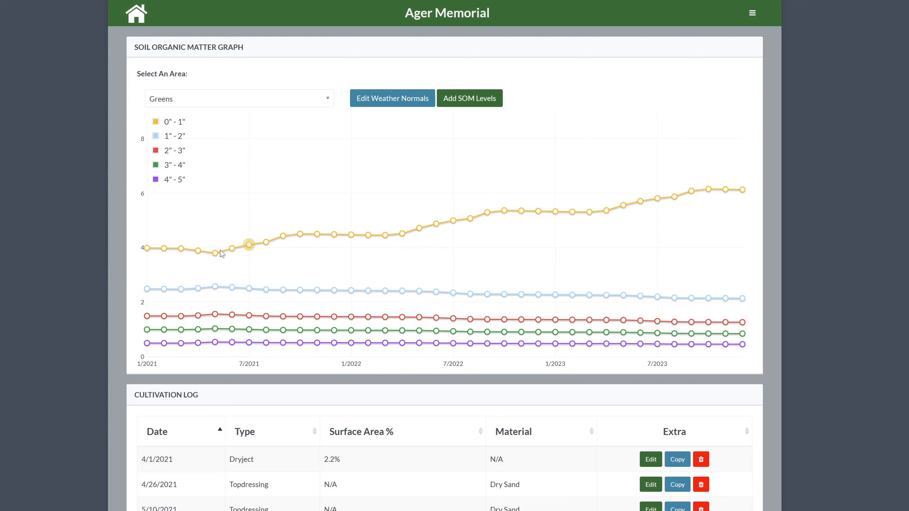